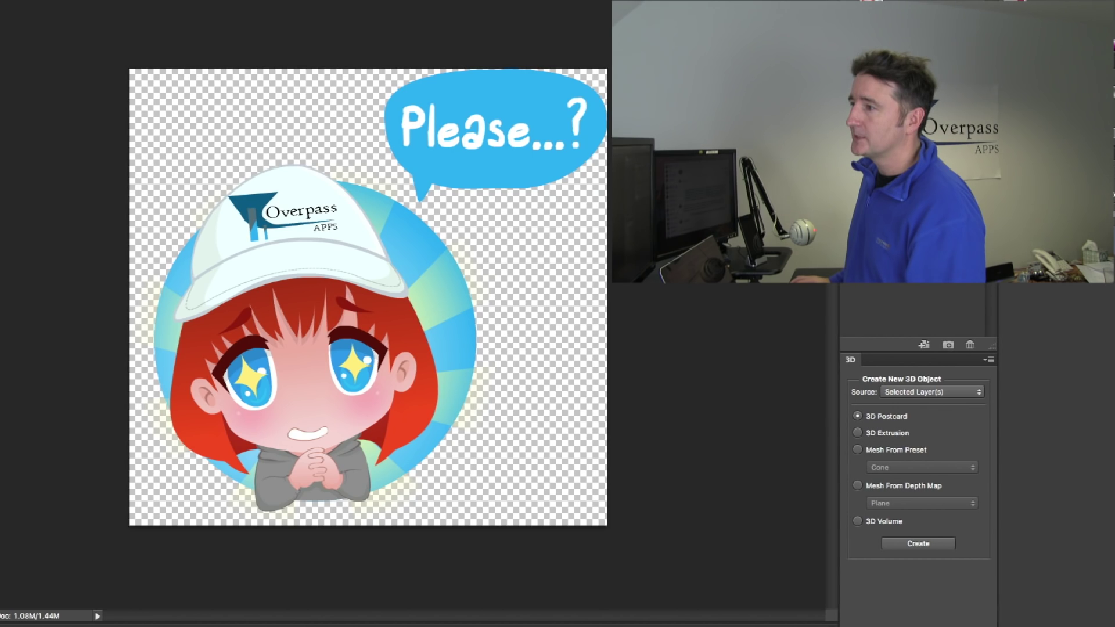
Cycle from the mascot artwork to the Tagalog Bubble Bath logo document in Photoshop.
{"action": "key", "text": "ctrl+Tab"}
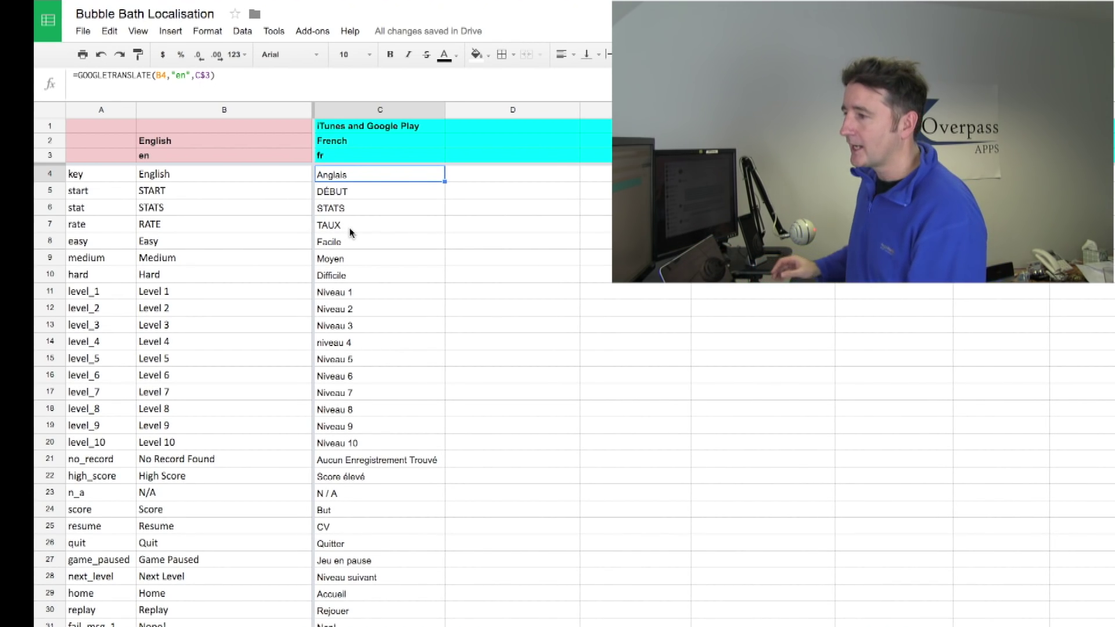
Inspect the keys and English text in columns A–B, then view C11's GOOGLETRANSLATE(B11,"en",C$3) formula.
{"action": "left_click", "coordinate": [213, 177]}
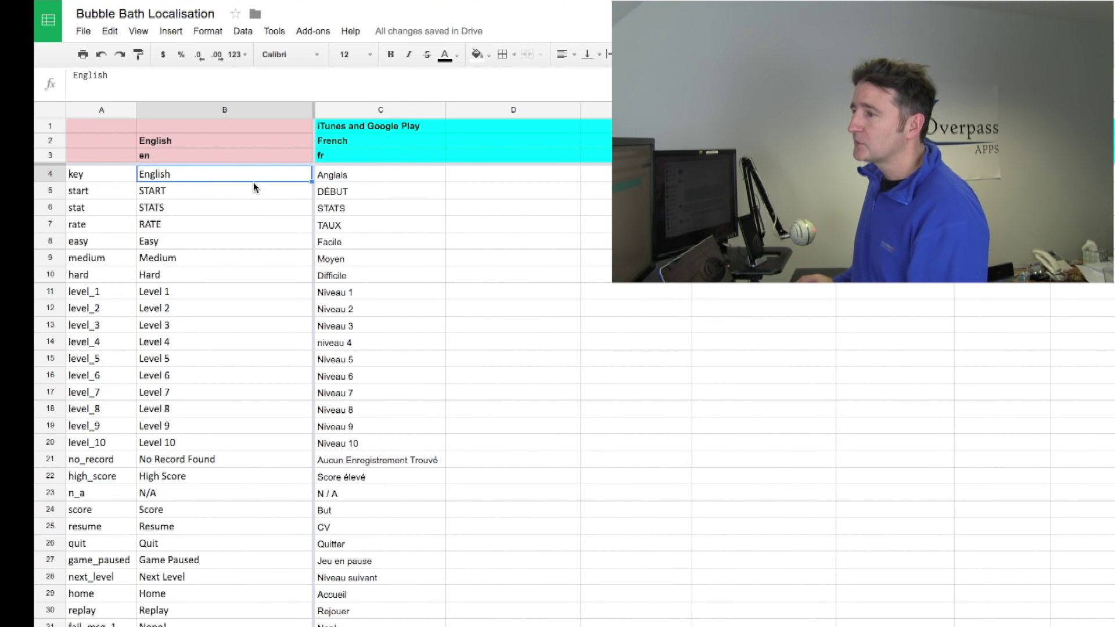
{"action": "left_click", "coordinate": [250, 194]}
{"action": "left_click", "coordinate": [99, 207]}
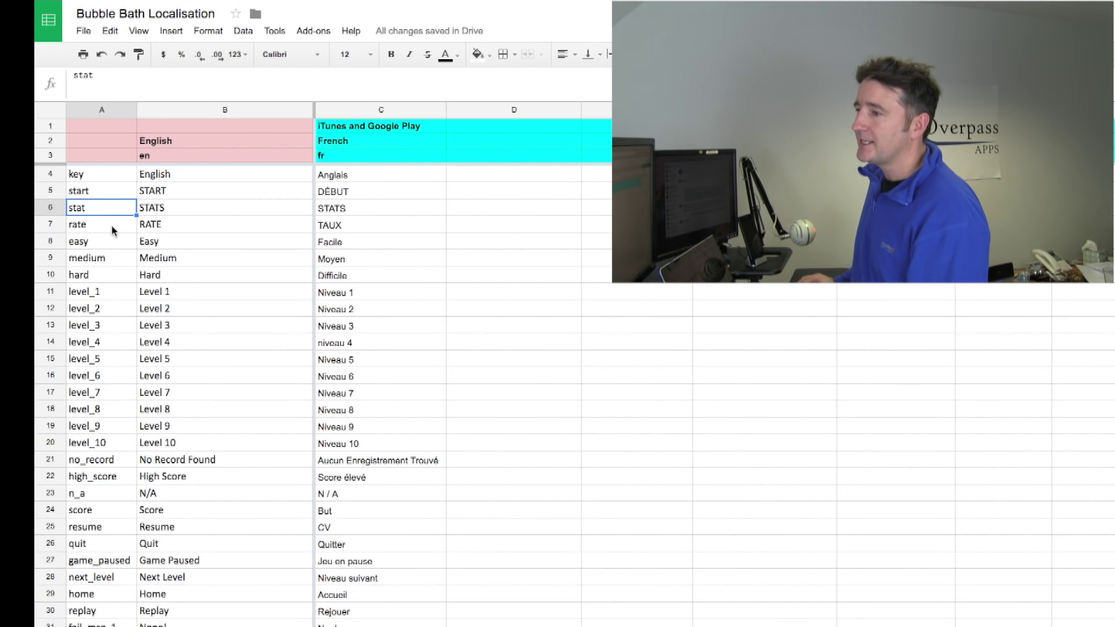
{"action": "left_click", "coordinate": [114, 231]}
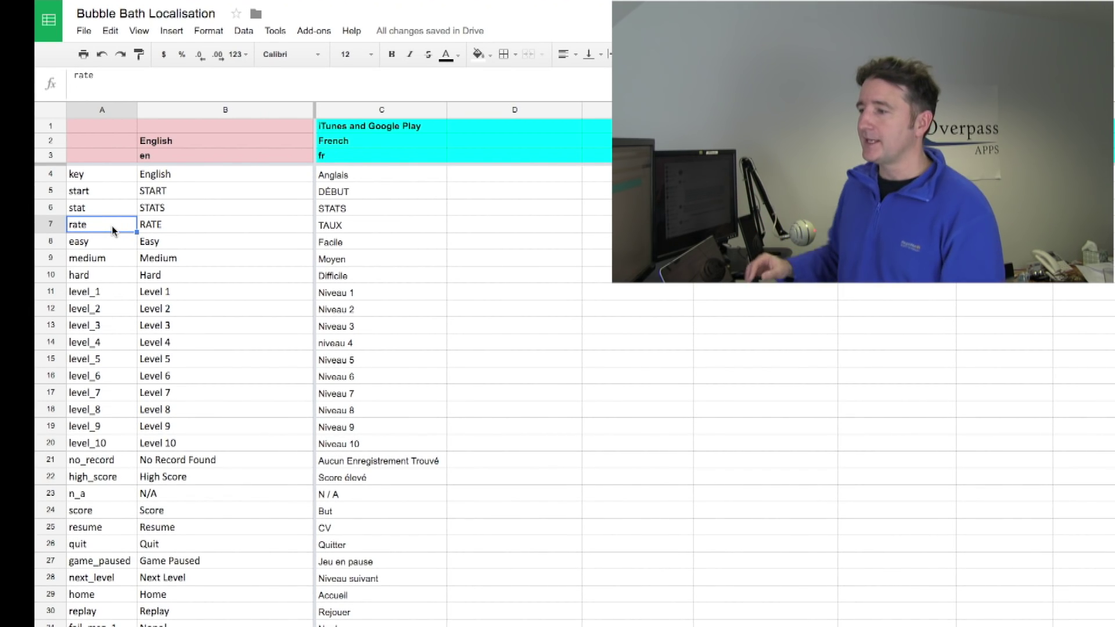
{"action": "left_click", "coordinate": [135, 295]}
{"action": "left_click", "coordinate": [192, 297]}
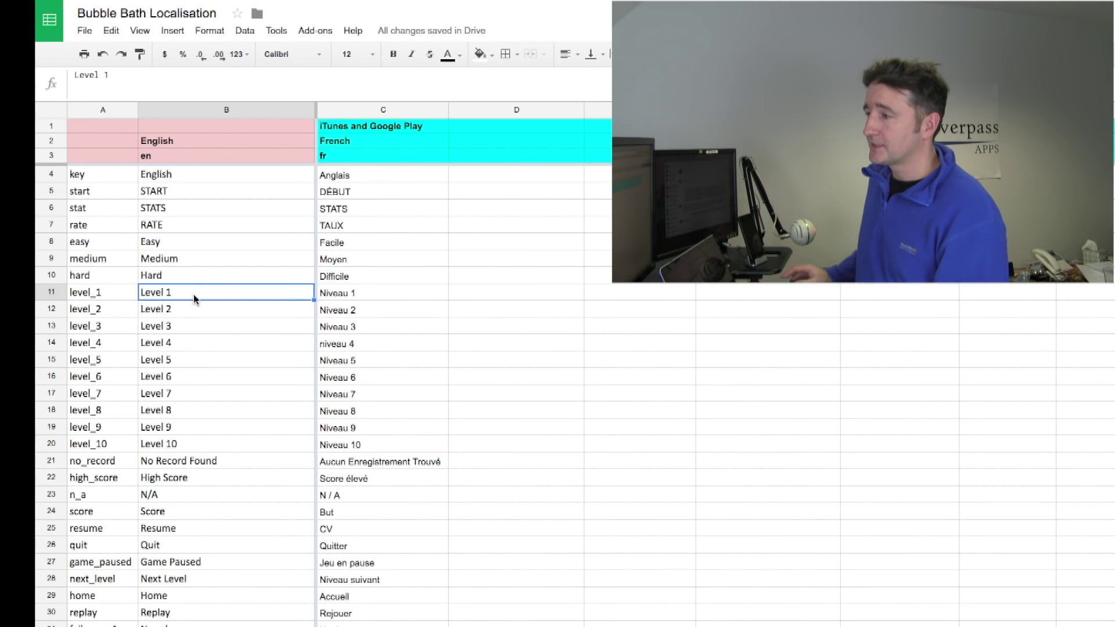
{"action": "left_click", "coordinate": [364, 295]}
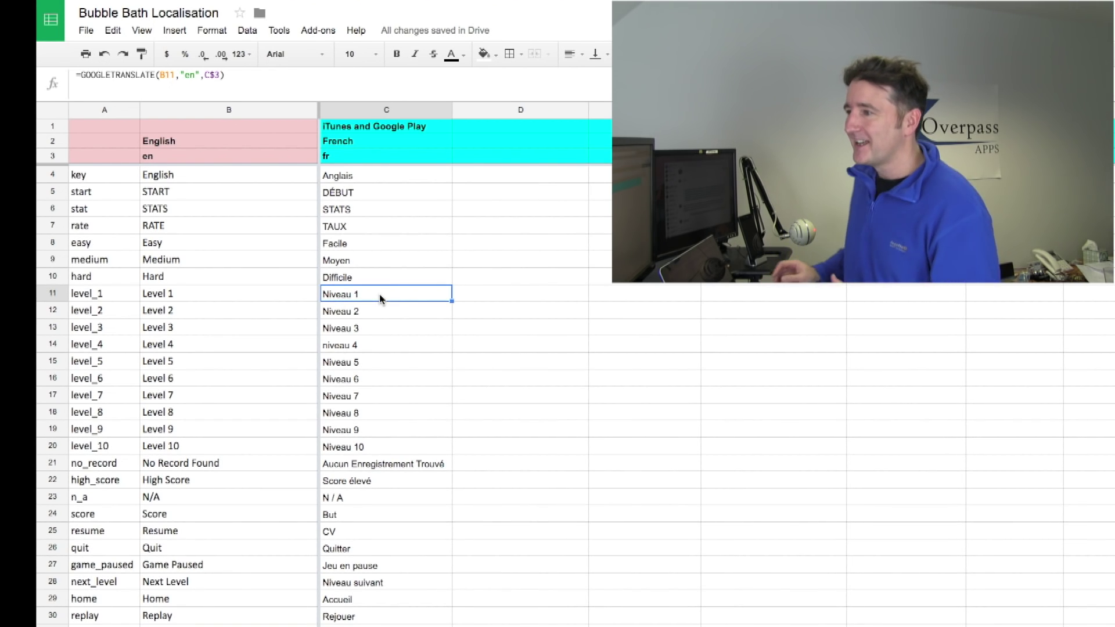
Review the C11 and C4 translation formulas, then select the fr language code in C3.
{"action": "left_click_drag", "start_coordinate": [223, 76], "coordinate": [78, 75]}
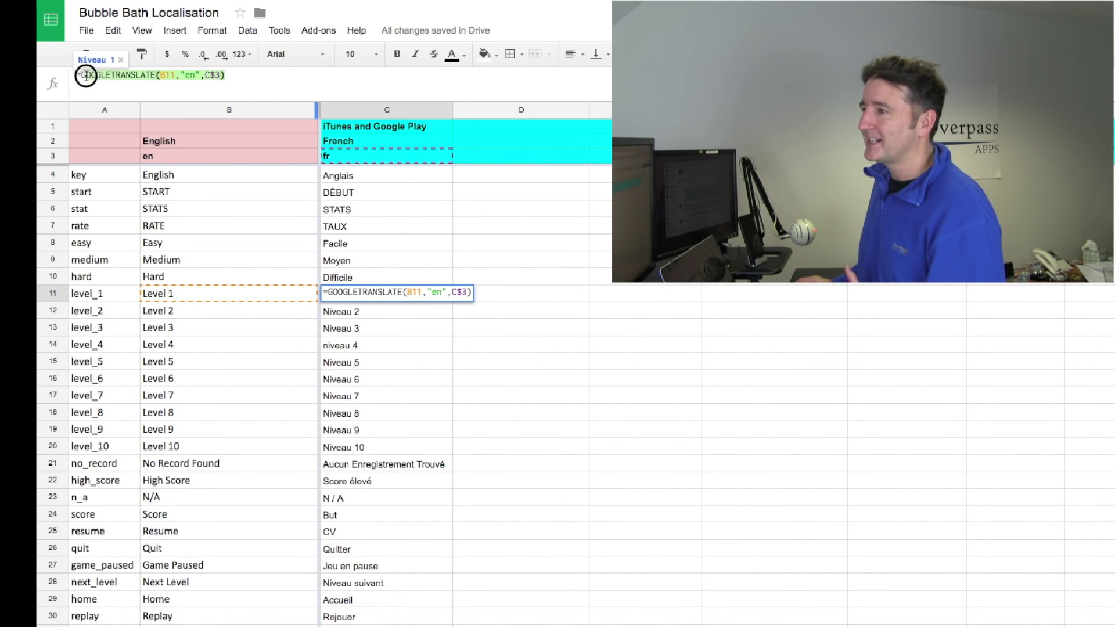
{"action": "left_click", "coordinate": [294, 76]}
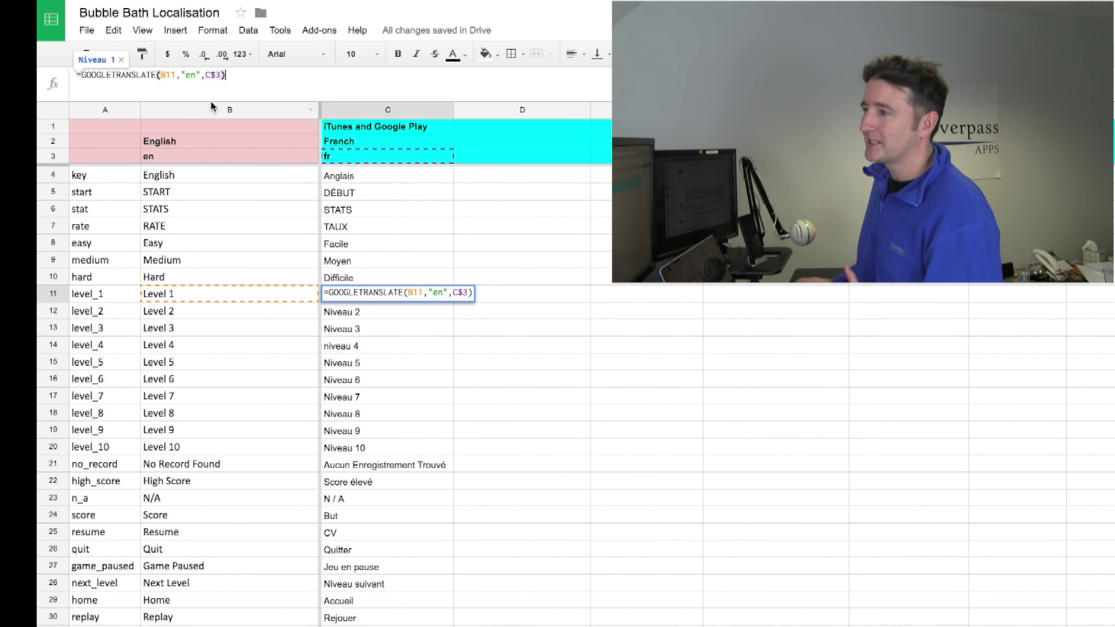
{"action": "left_click", "coordinate": [381, 170]}
{"action": "left_click", "coordinate": [349, 158]}
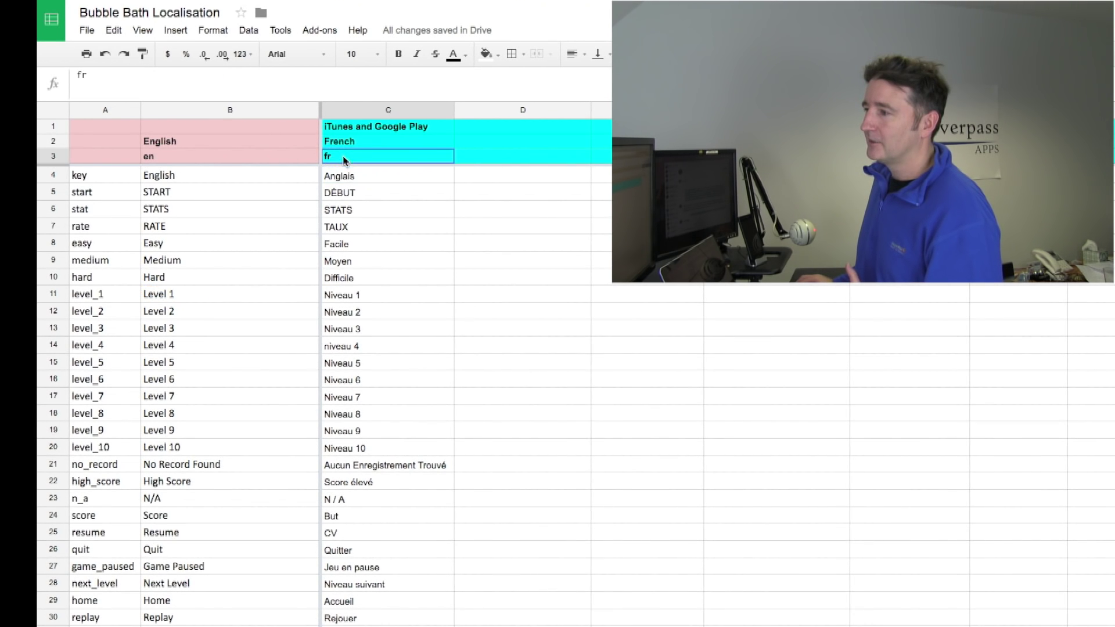
{"action": "left_click", "coordinate": [372, 176]}
{"action": "left_click", "coordinate": [377, 153]}
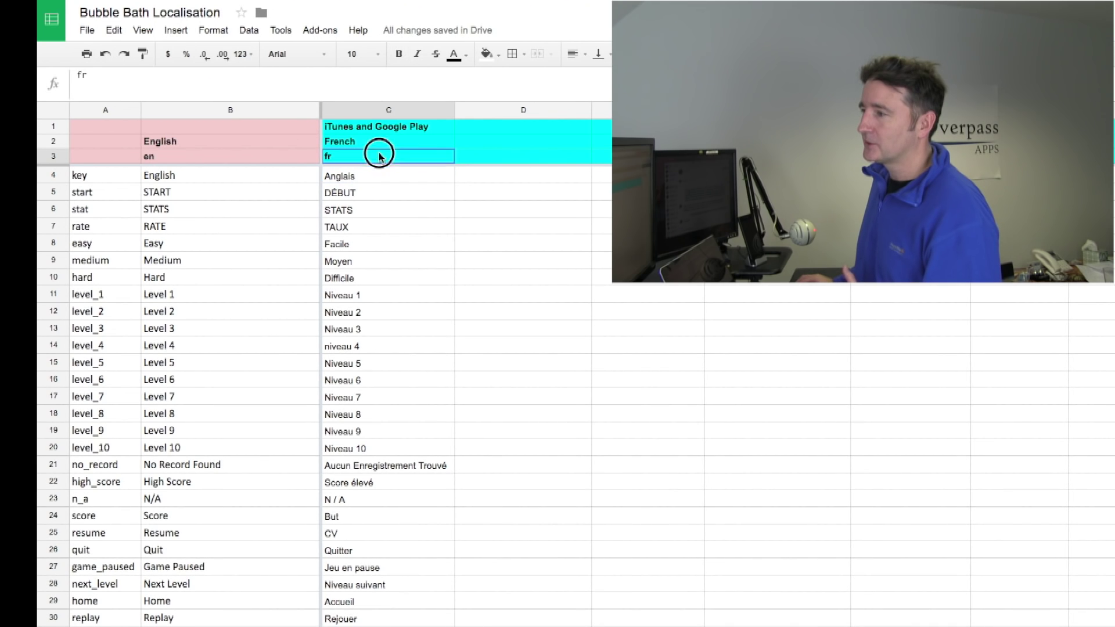
Replace C3's language code fr with zh-cn so column C translates into Simplified Chinese.
{"action": "double_click", "coordinate": [84, 74]}
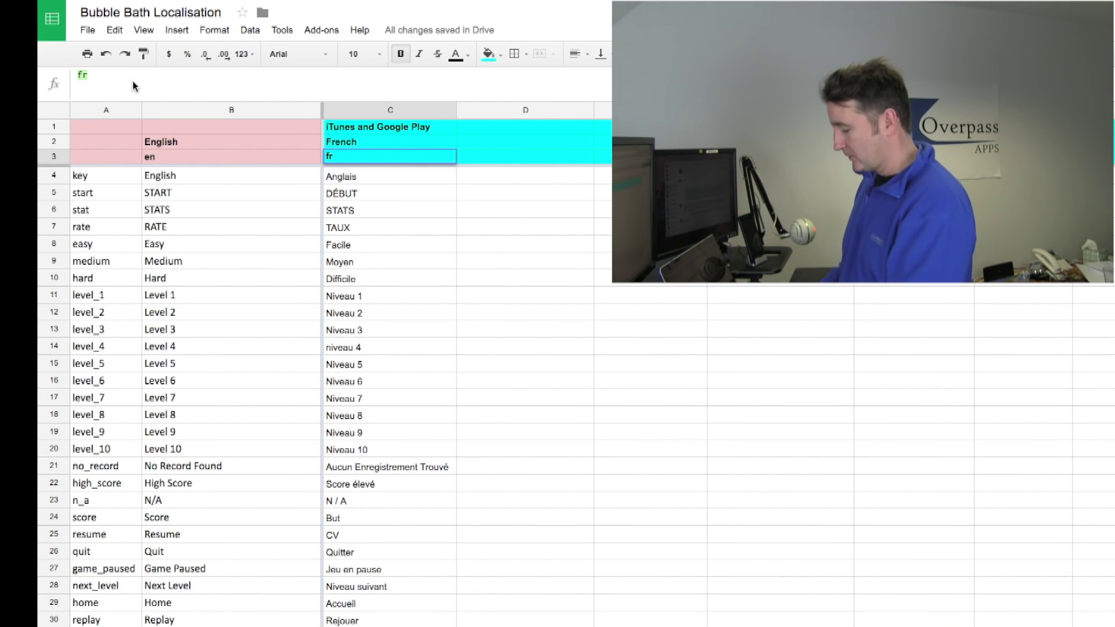
{"action": "type", "text": "zh"}
{"action": "key", "text": "Return"}
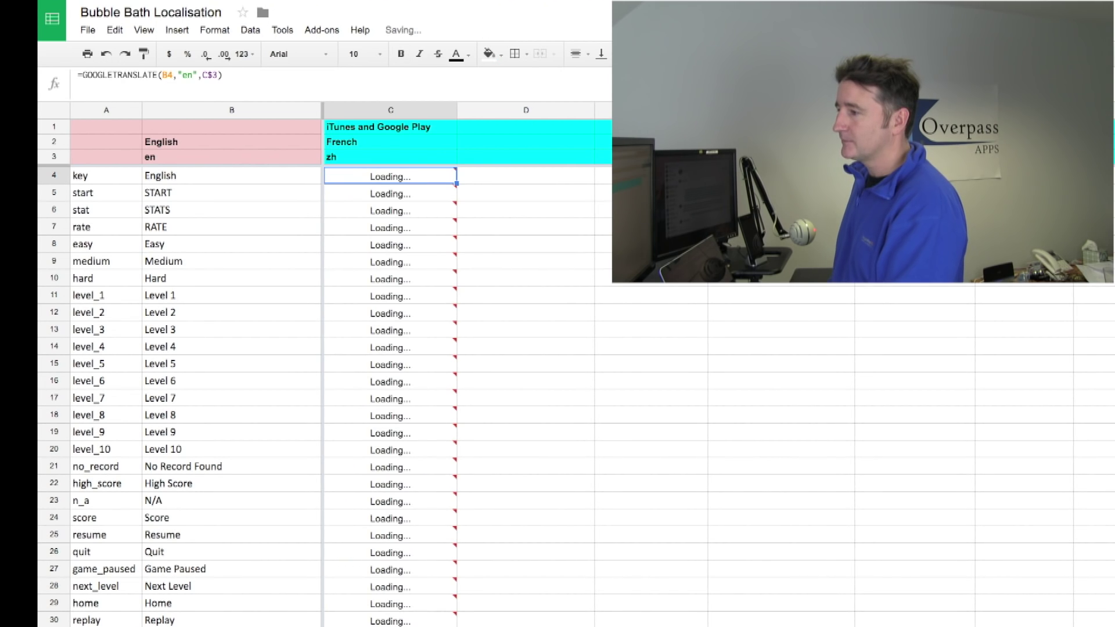
{"action": "left_click", "coordinate": [390, 156]}
{"action": "left_click", "coordinate": [68, 79]}
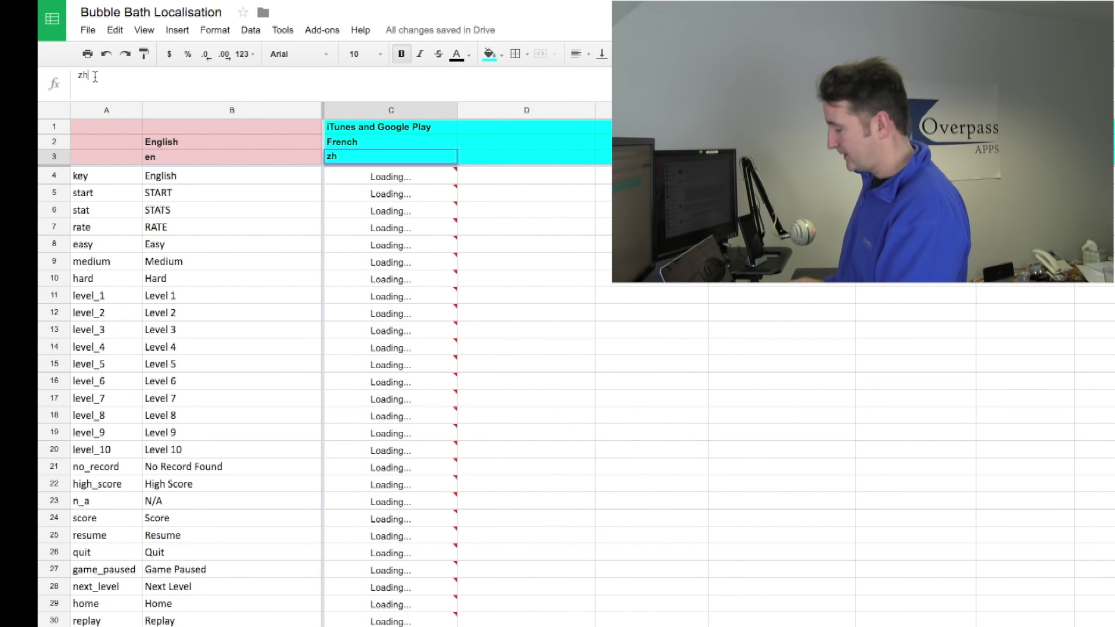
{"action": "type", "text": "-cn"}
{"action": "key", "text": "Return"}
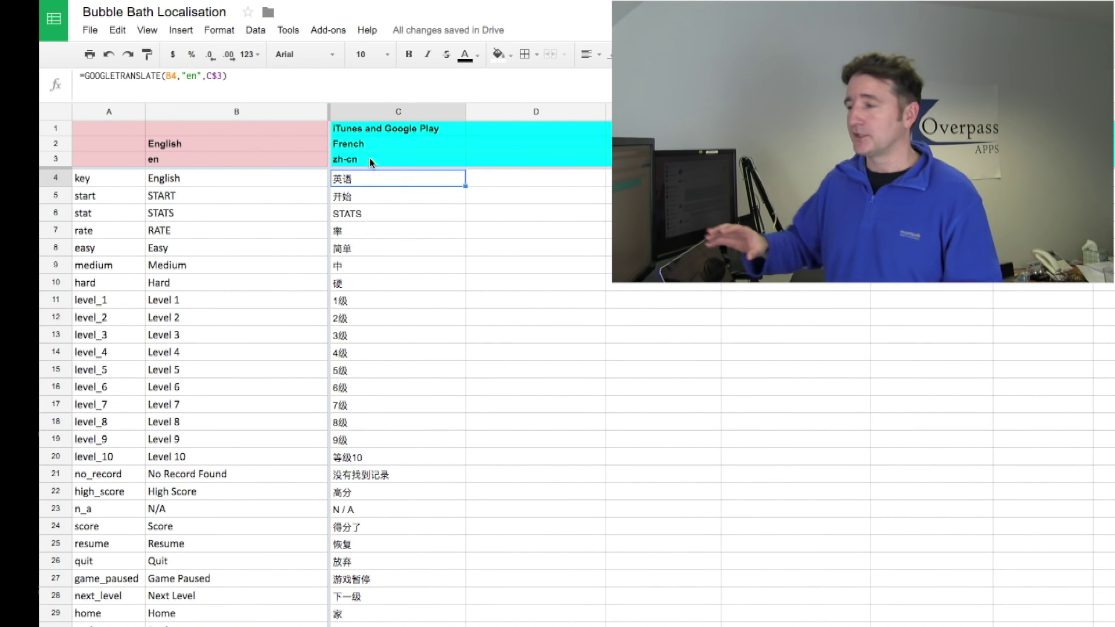
Change the C3 language code from zh-cn back to fr.
{"action": "left_click", "coordinate": [370, 160]}
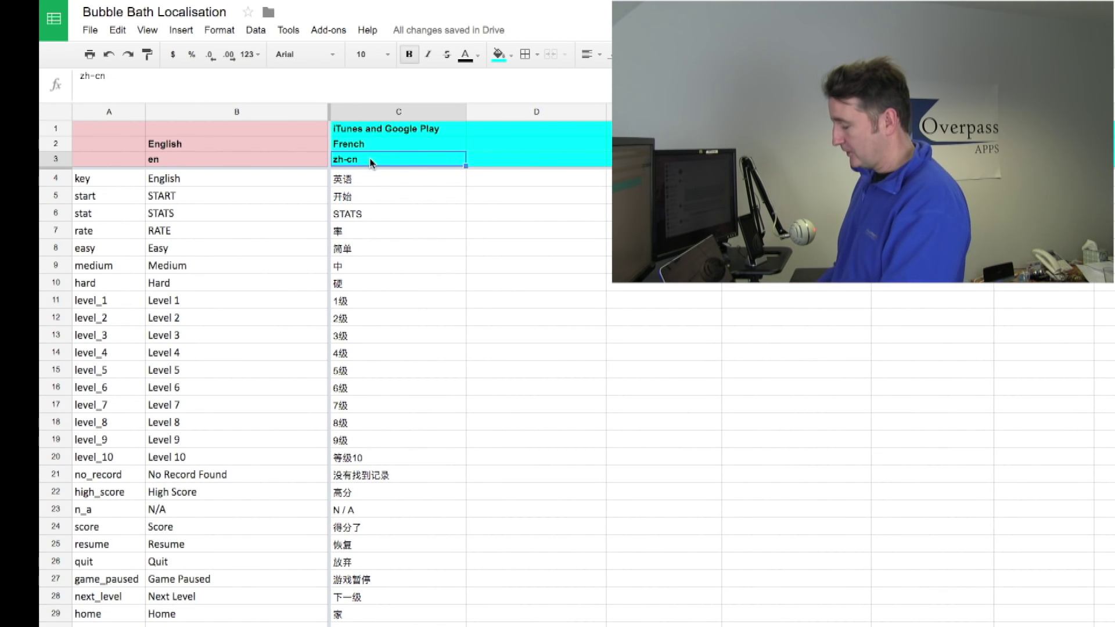
{"action": "type", "text": "french"}
{"action": "key", "text": "BackSpace"}
{"action": "key", "text": "BackSpace"}
{"action": "key", "text": "BackSpace"}
{"action": "key", "text": "BackSpace"}
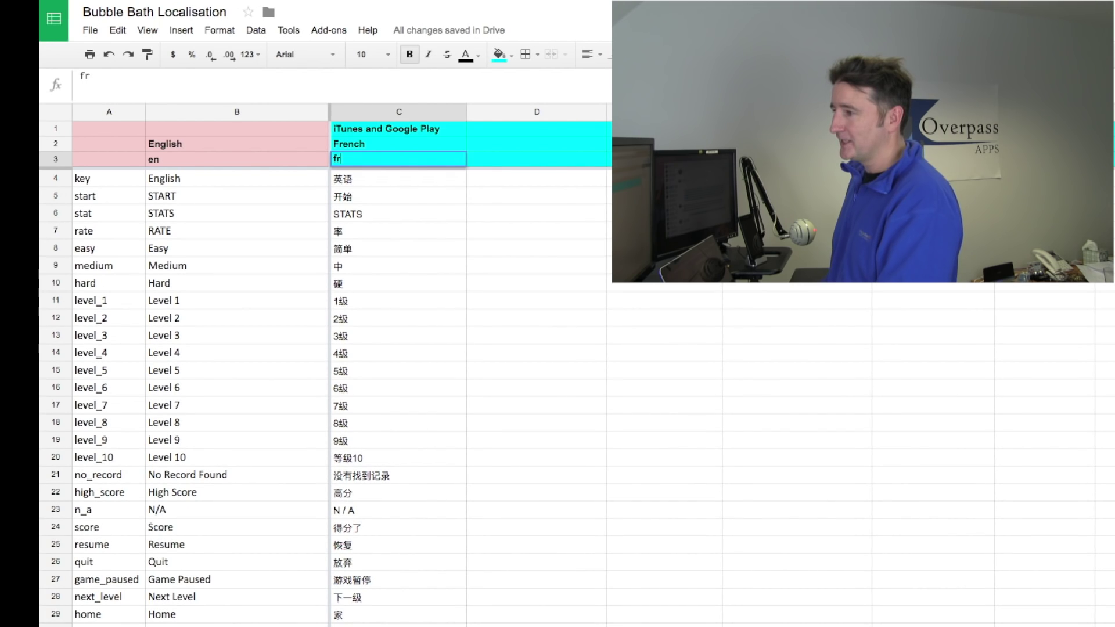
{"action": "key", "text": "Return"}
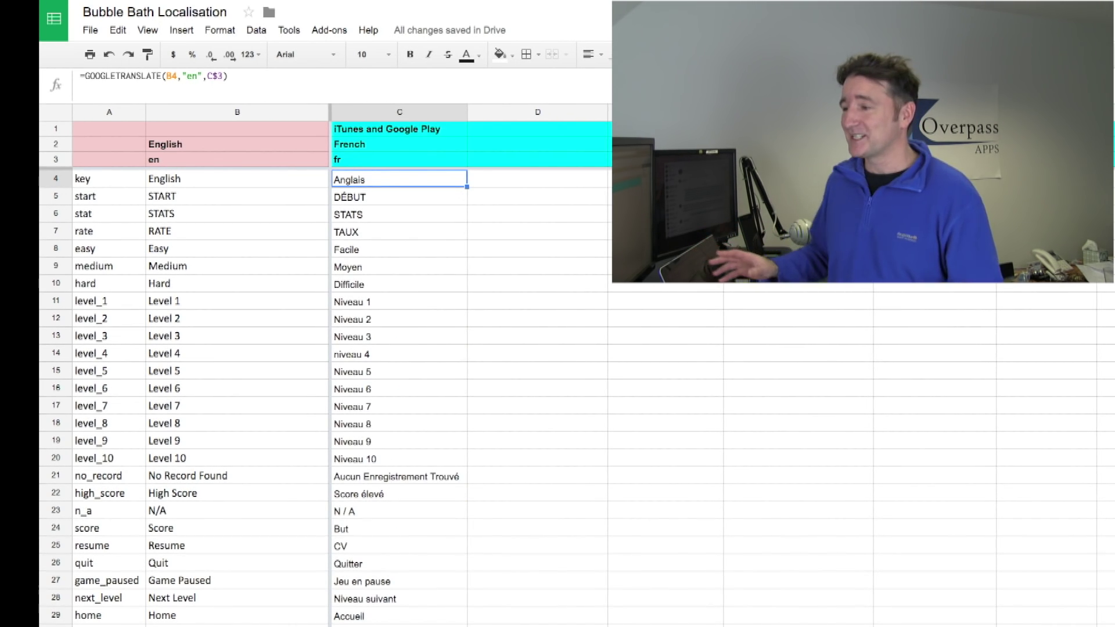
Inspect Resume in B25 and its French mistranslation CV in C25.
{"action": "scroll", "coordinate": [314, 277], "scroll_direction": "down", "scroll_amount": 3}
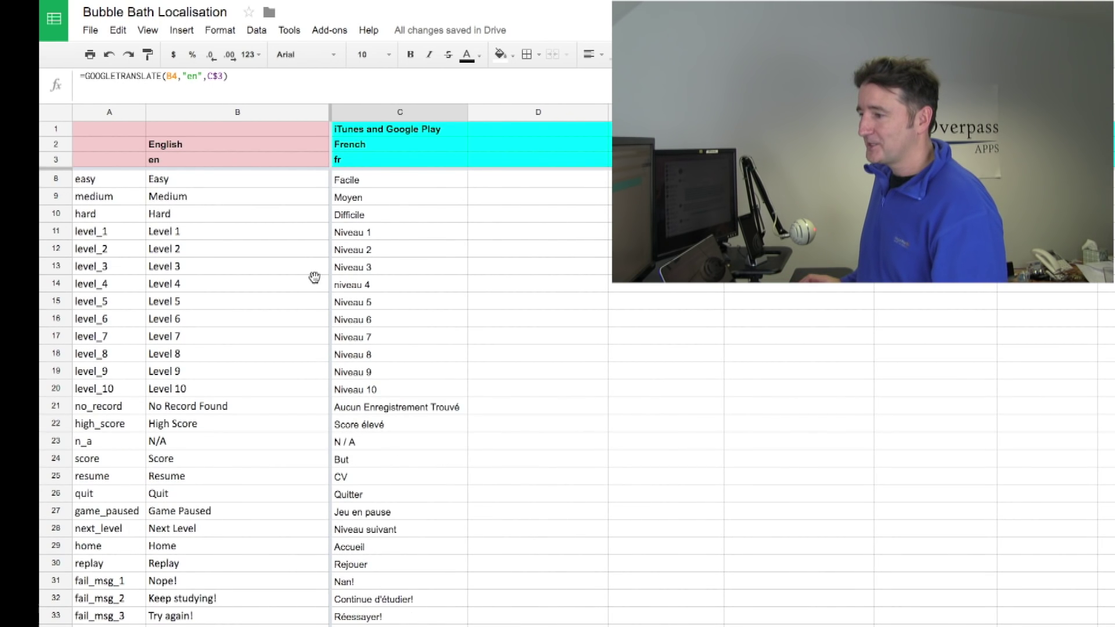
{"action": "scroll", "coordinate": [265, 325], "scroll_direction": "down", "scroll_amount": 1}
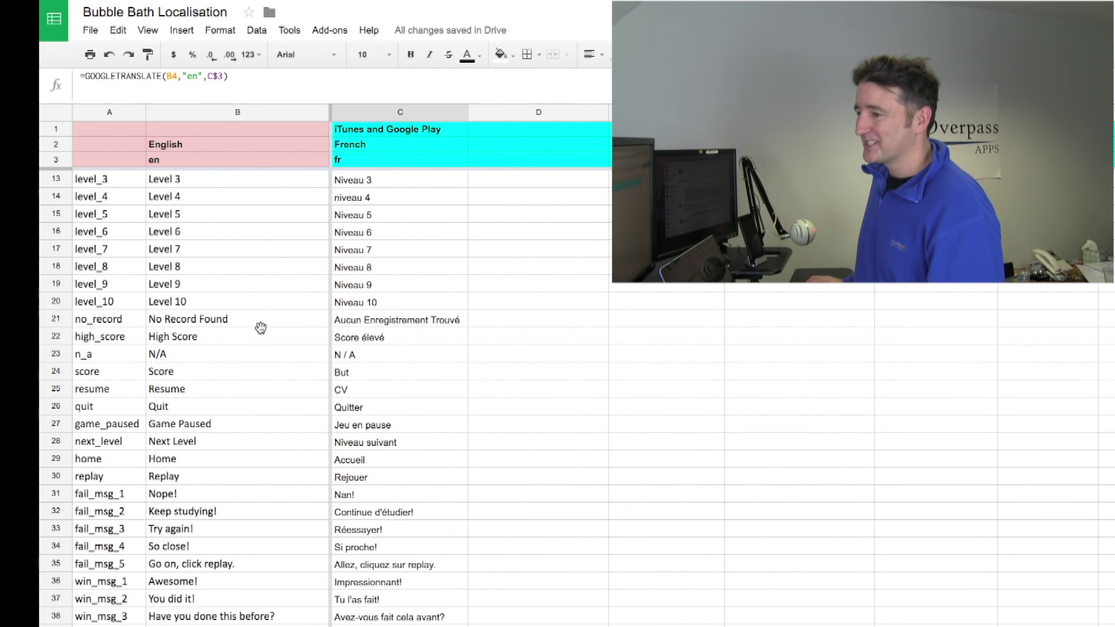
{"action": "left_click", "coordinate": [199, 386]}
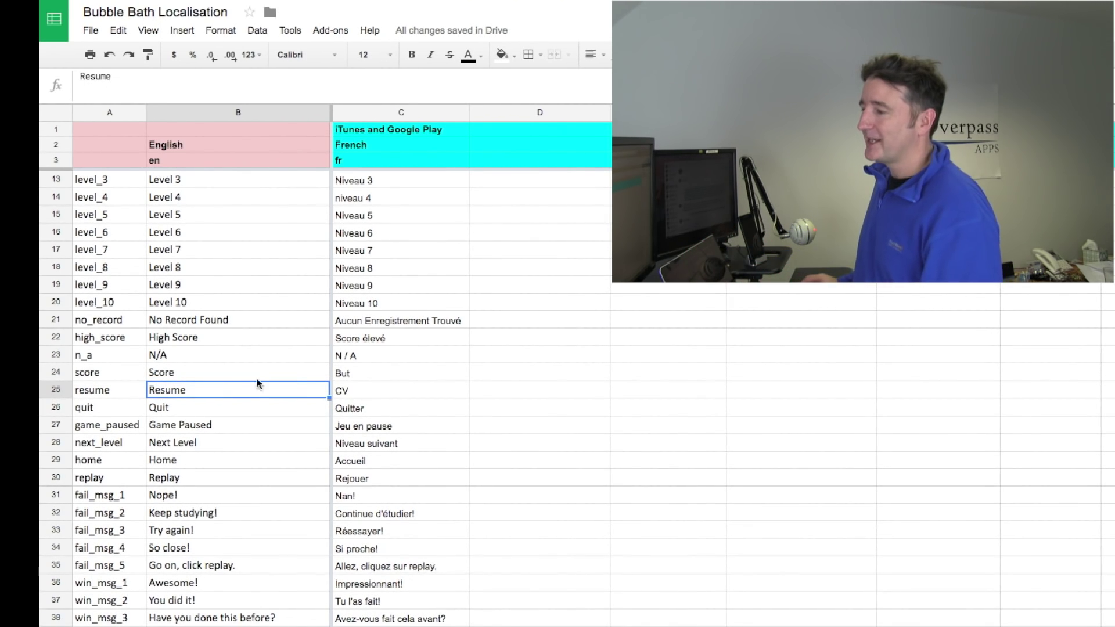
{"action": "left_click", "coordinate": [385, 388]}
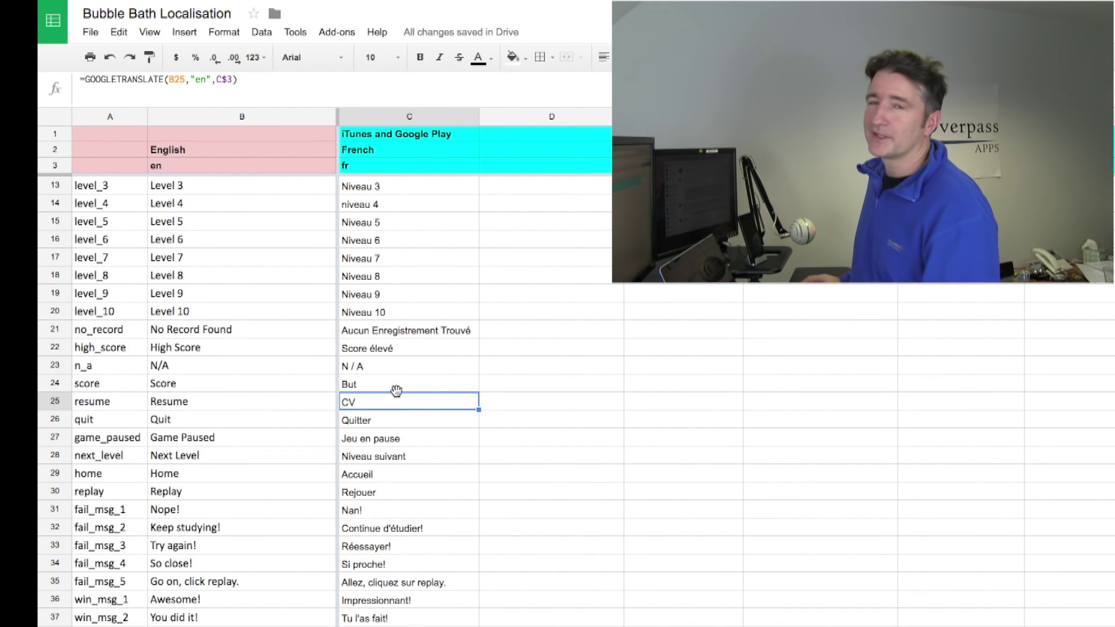
{"action": "key", "text": "ctrl+shift+Page_Down"}
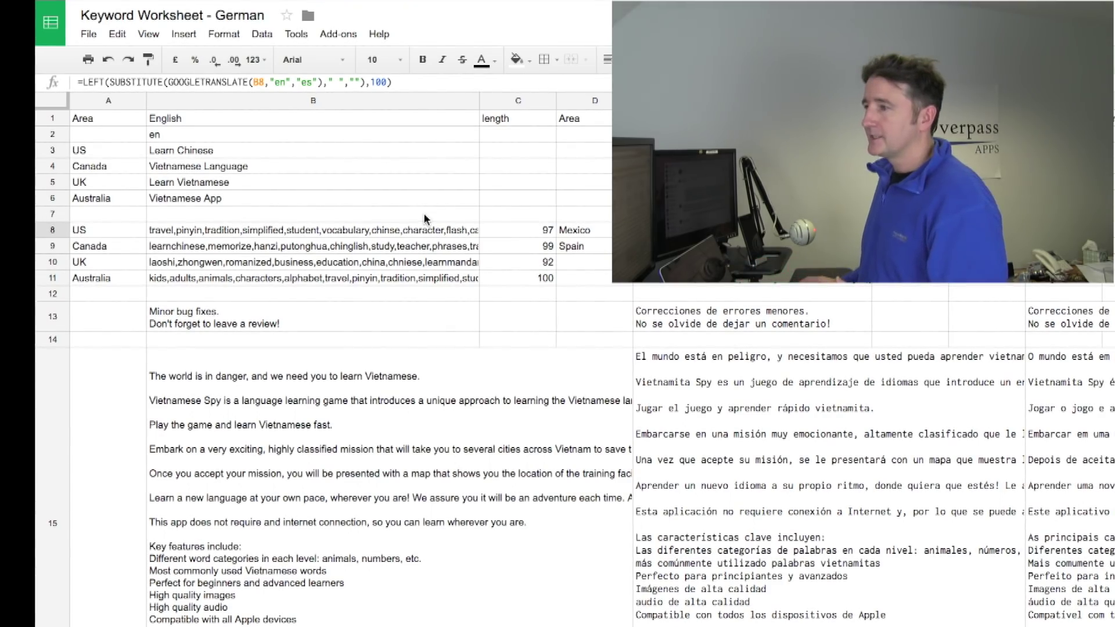
{"action": "left_click", "coordinate": [278, 167]}
{"action": "left_click", "coordinate": [235, 152]}
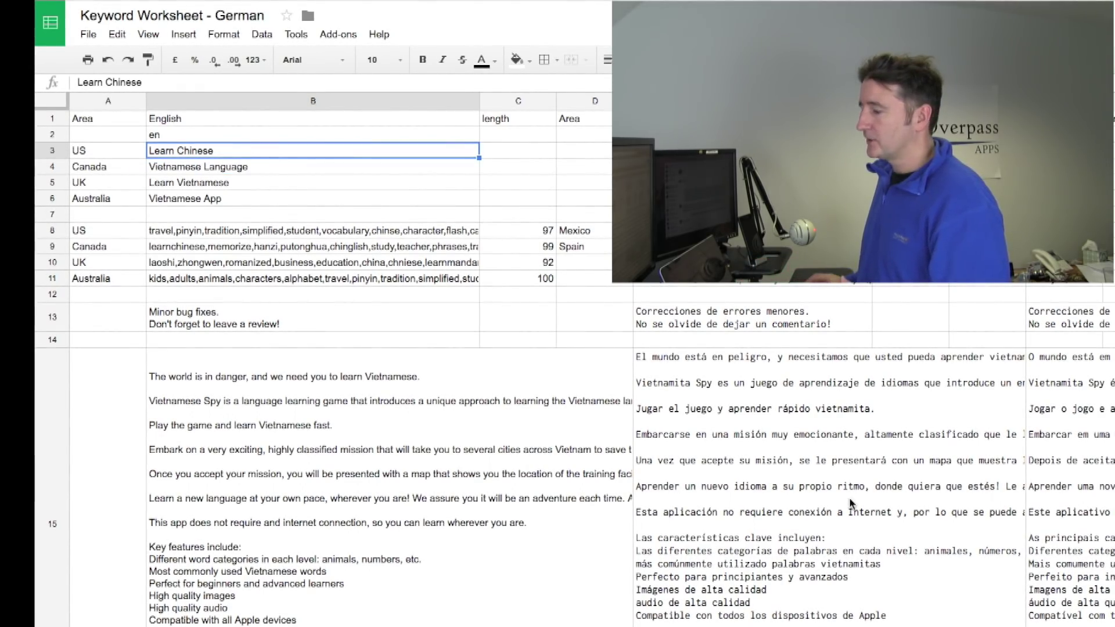
{"action": "left_click", "coordinate": [268, 231]}
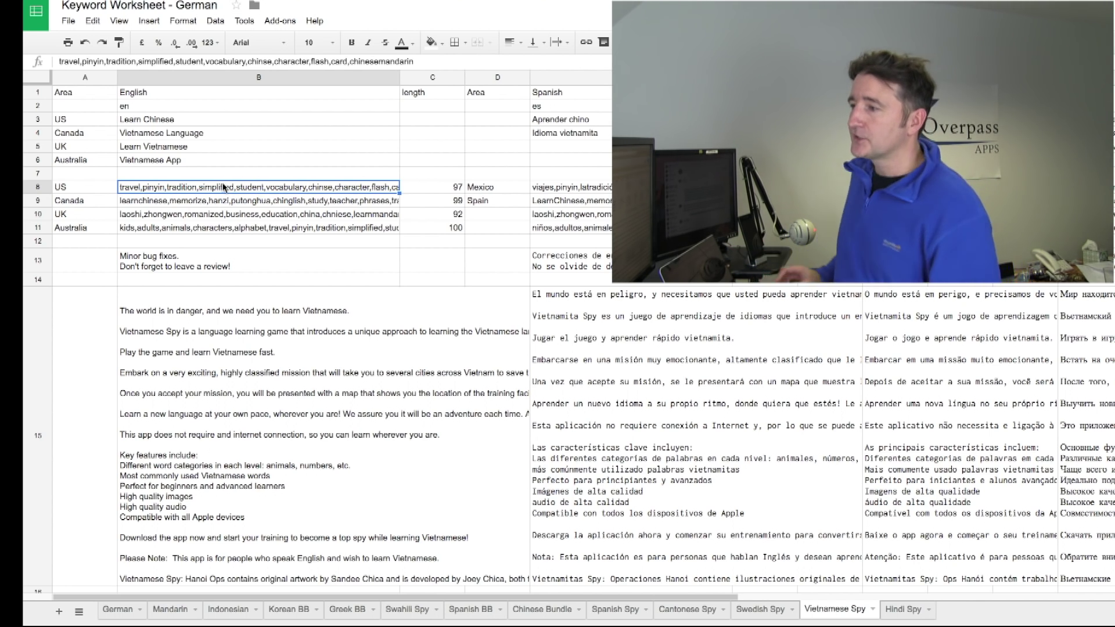
{"action": "left_click", "coordinate": [224, 134]}
{"action": "left_click", "coordinate": [212, 148]}
{"action": "left_click", "coordinate": [209, 160]}
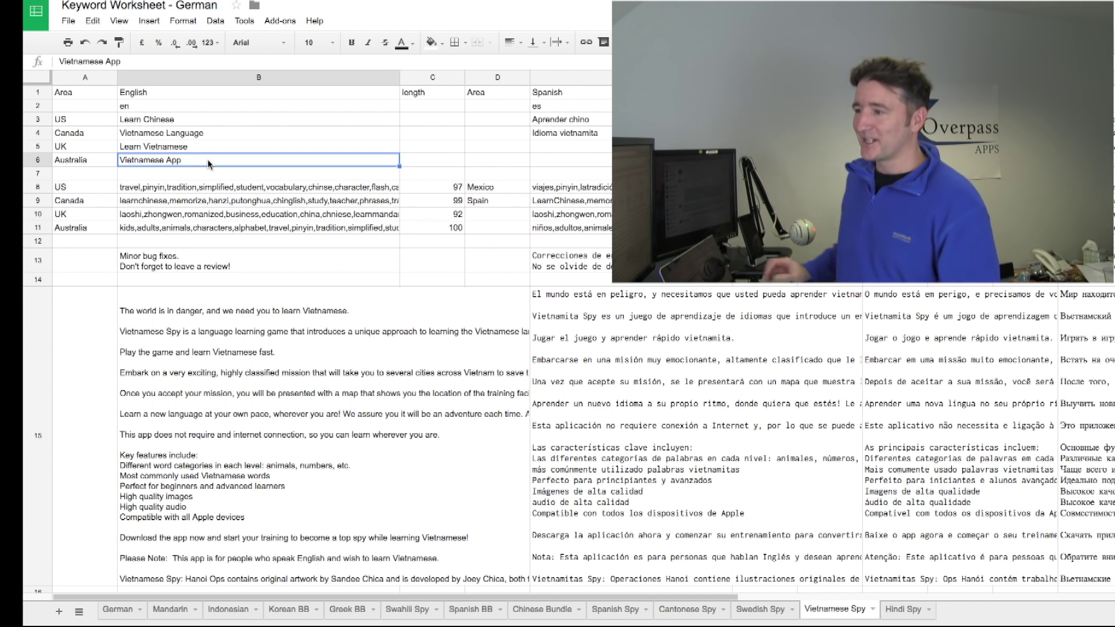
{"action": "left_click", "coordinate": [221, 136]}
{"action": "left_click", "coordinate": [210, 147]}
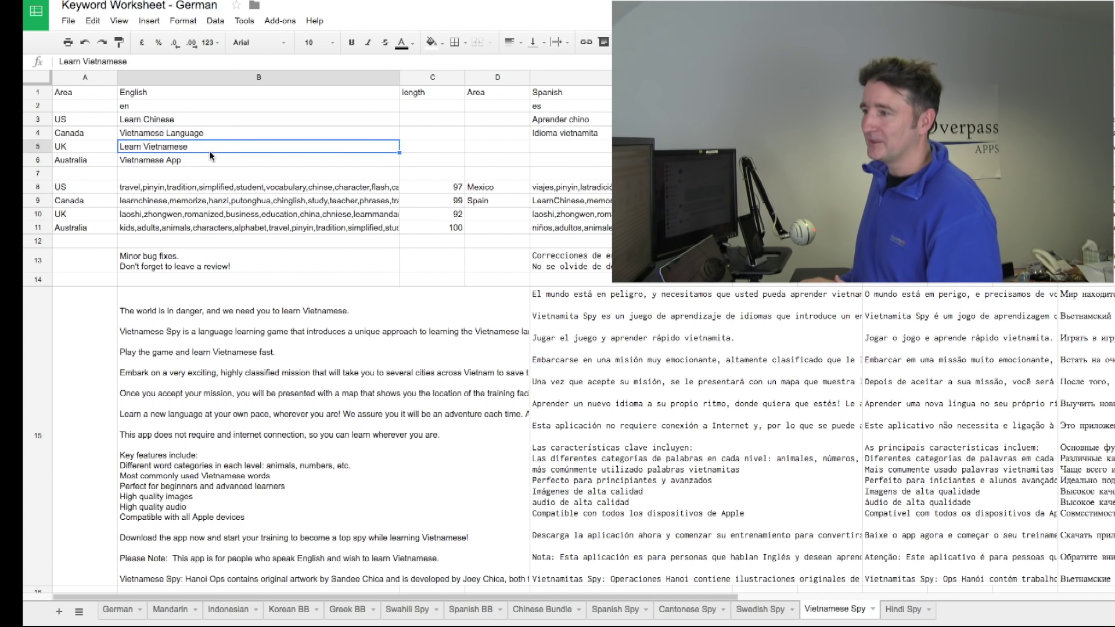
{"action": "left_click", "coordinate": [211, 161]}
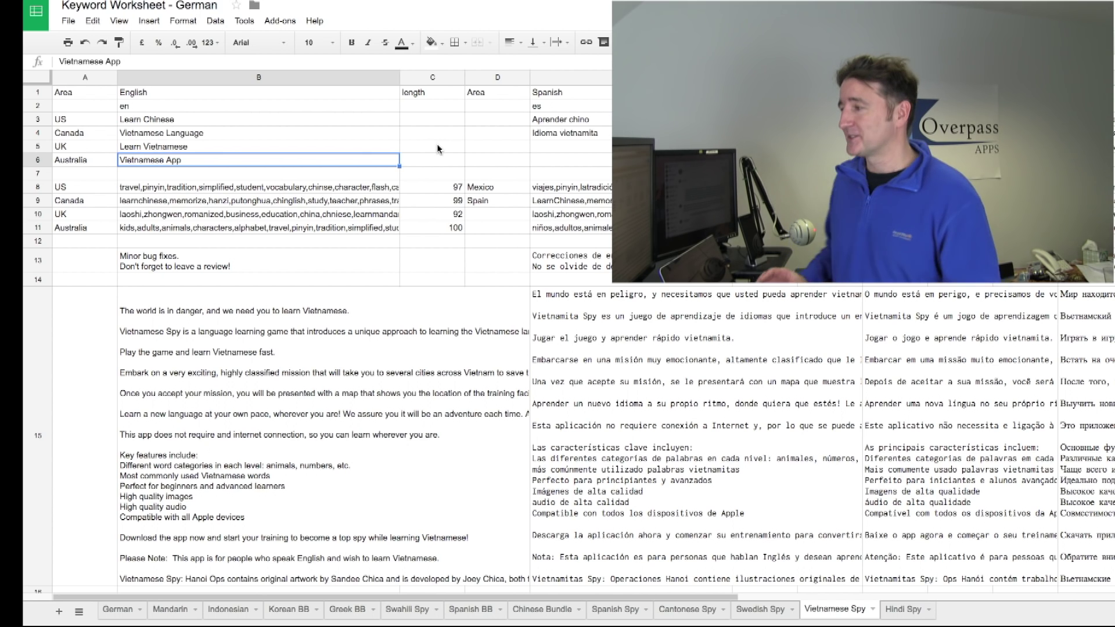
{"action": "left_click", "coordinate": [326, 122]}
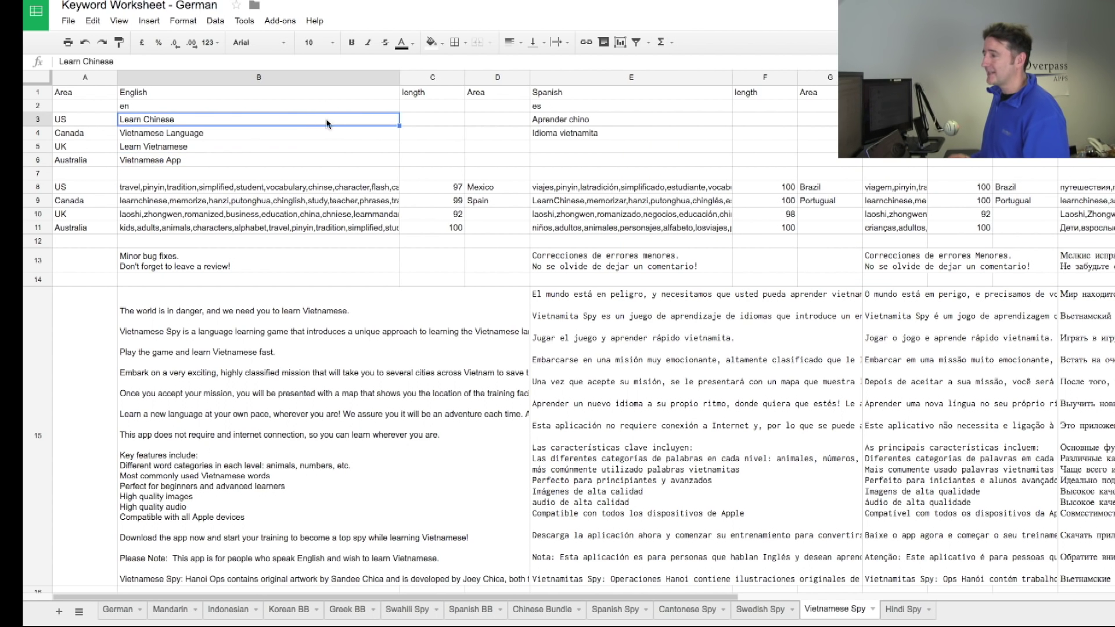
{"action": "left_click", "coordinate": [555, 122]}
{"action": "left_click", "coordinate": [579, 133]}
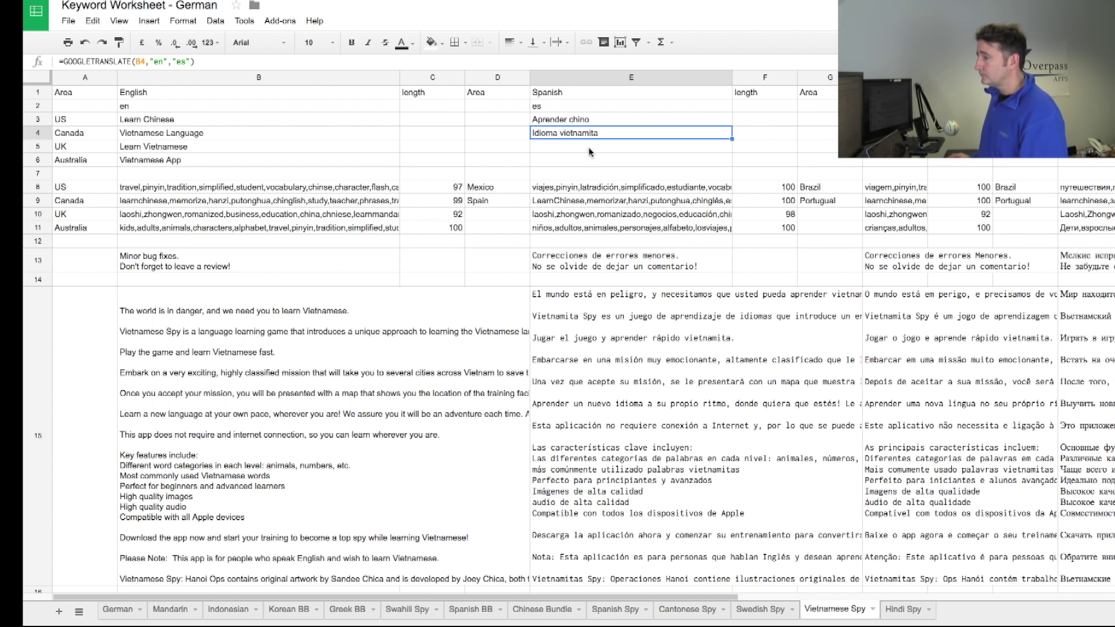
{"action": "left_click", "coordinate": [600, 190]}
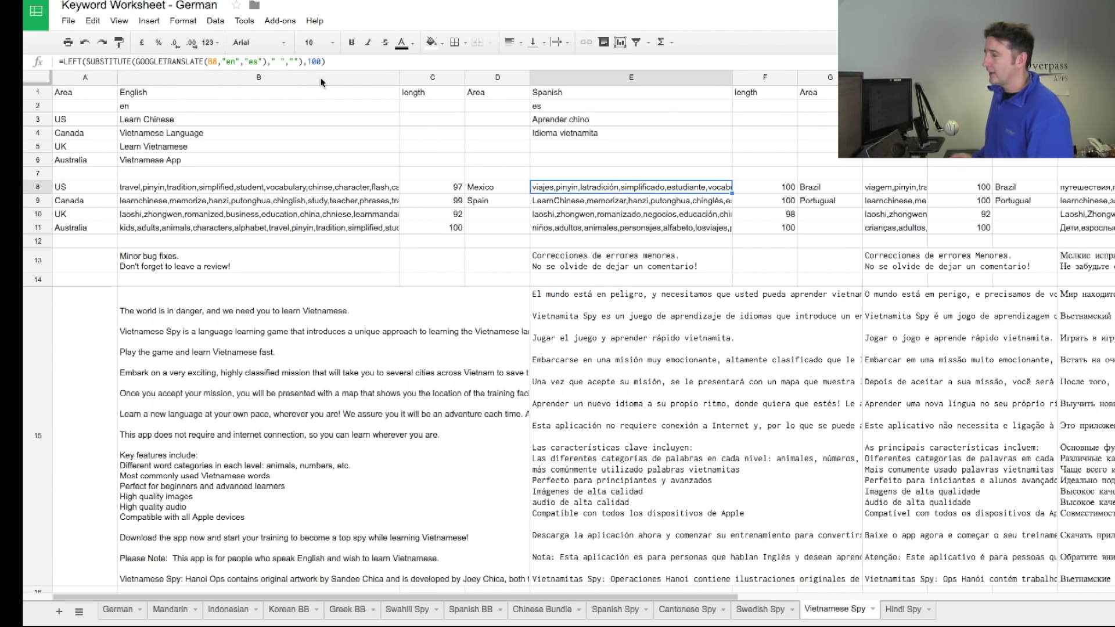
{"action": "left_click", "coordinate": [584, 316]}
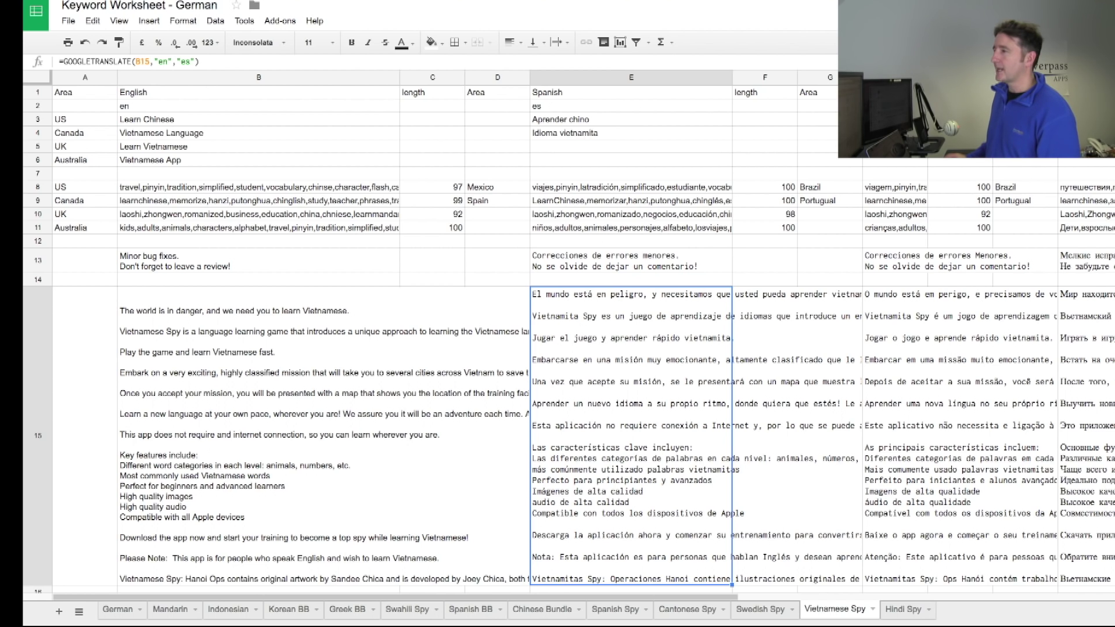
{"action": "key", "text": "ctrl+Tab"}
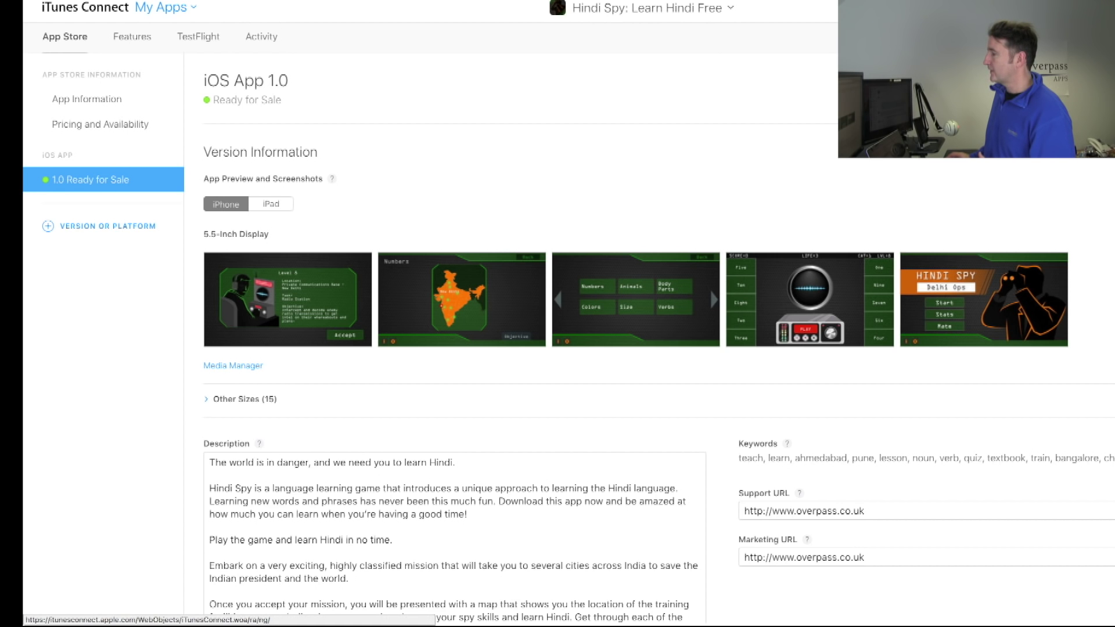
Switch the Hindi Spy listing's language via English (Australia) to Indonesian to view its keywords.
{"action": "scroll", "coordinate": [941, 201], "scroll_direction": "down", "scroll_amount": 2}
{"action": "scroll", "coordinate": [929, 197], "scroll_direction": "up", "scroll_amount": 2}
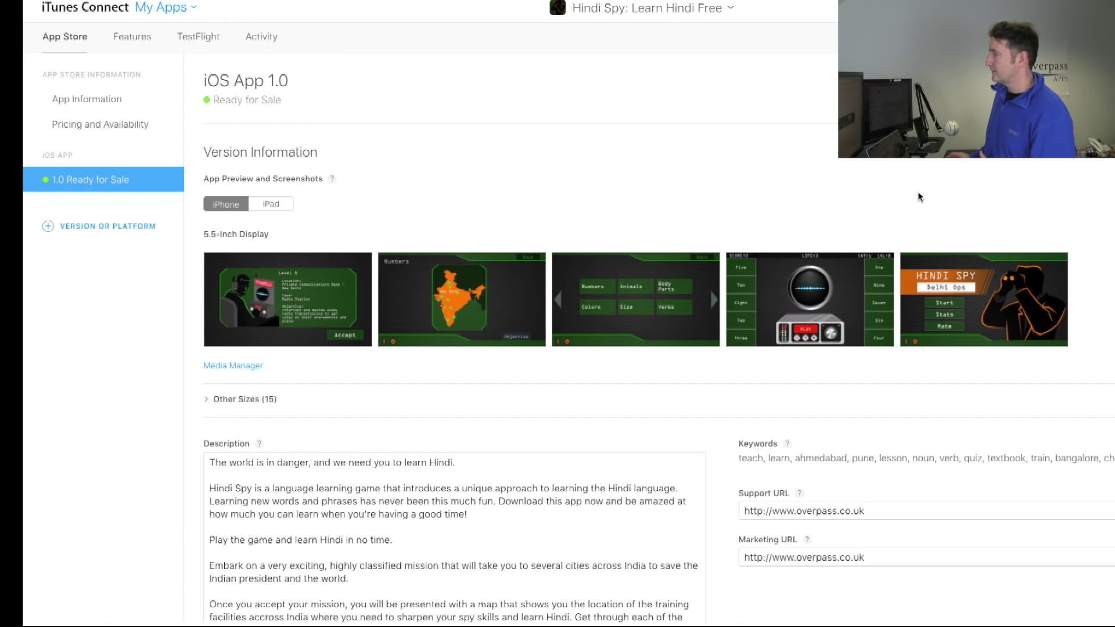
{"action": "left_click", "coordinate": [1065, 176]}
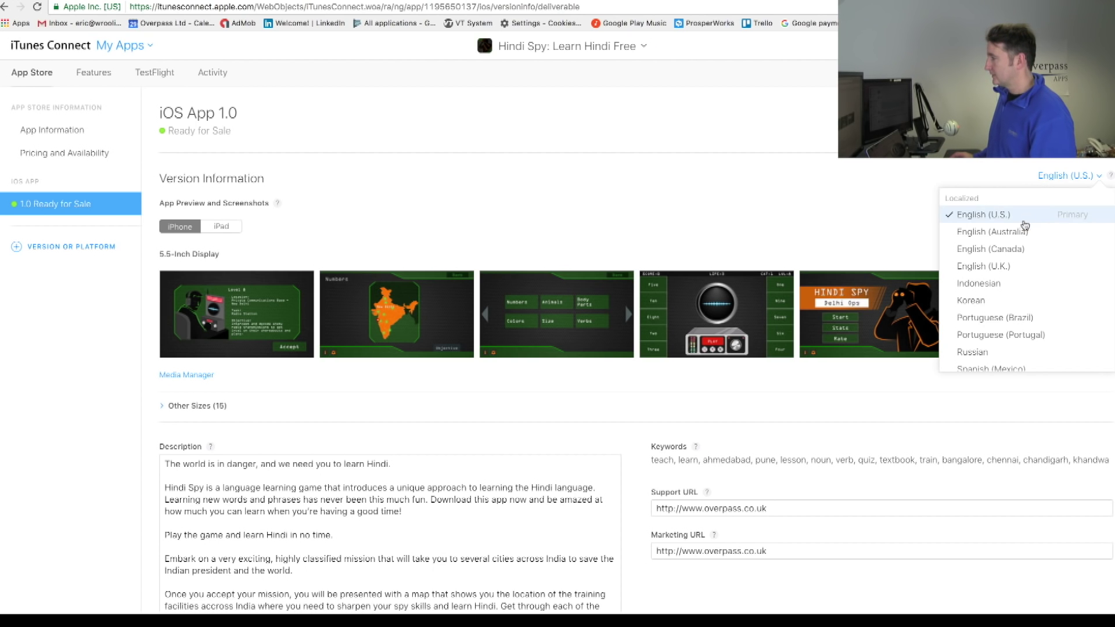
{"action": "left_click", "coordinate": [1003, 231]}
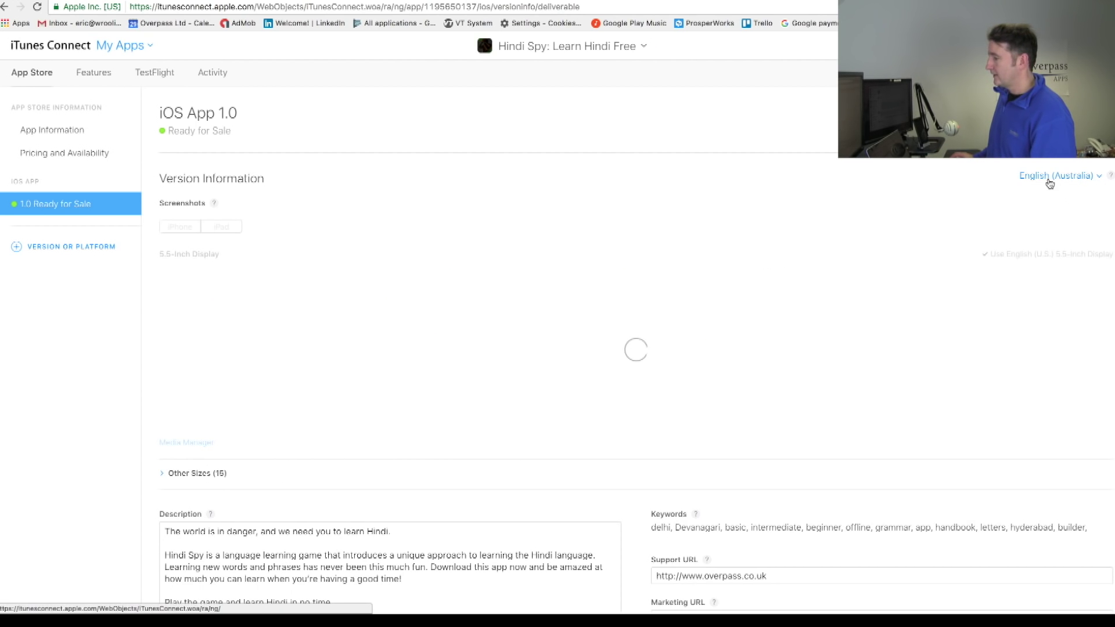
{"action": "left_click", "coordinate": [1046, 175]}
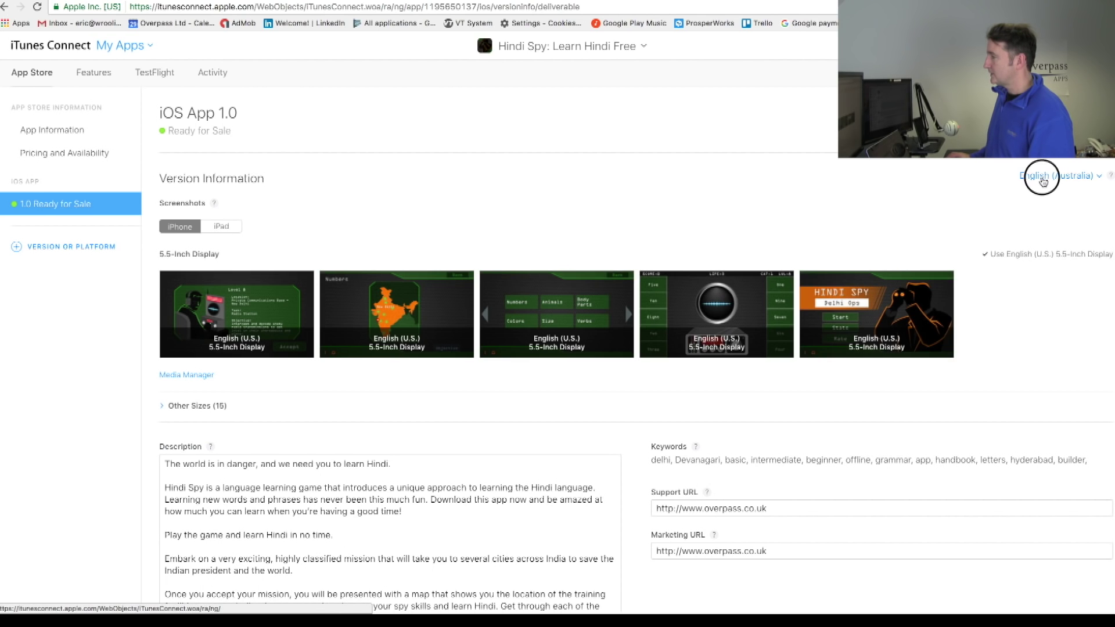
{"action": "left_click", "coordinate": [967, 283]}
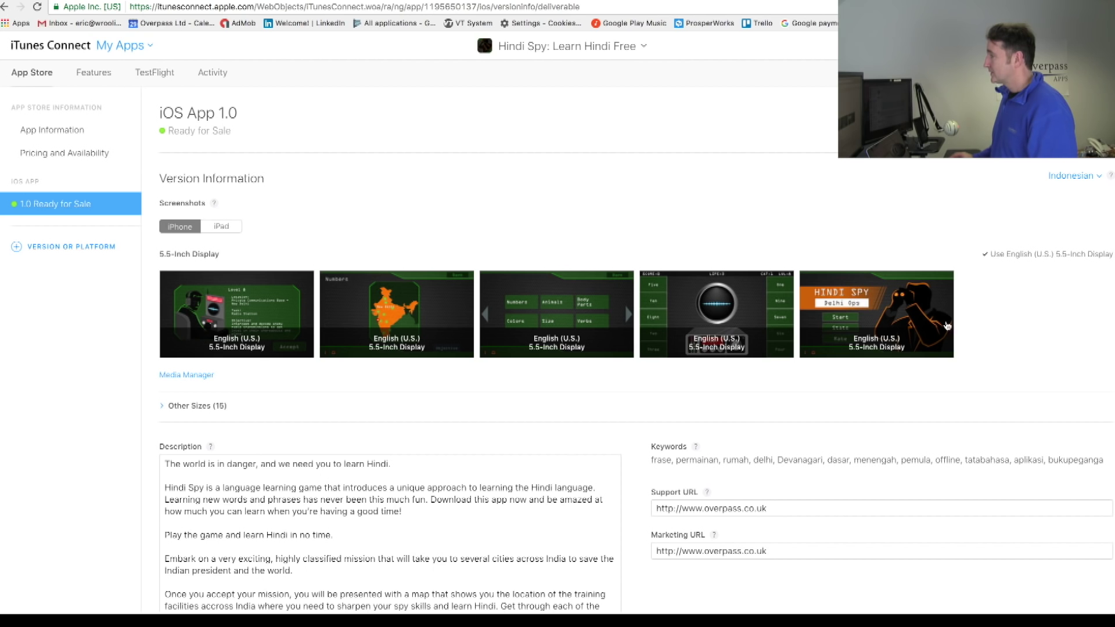
View the Vietnamese localisation's keywords, then switch to the Algebra Study Cards spreadsheet.
{"action": "left_click", "coordinate": [1071, 175]}
{"action": "scroll", "coordinate": [1000, 317], "scroll_direction": "down", "scroll_amount": 2}
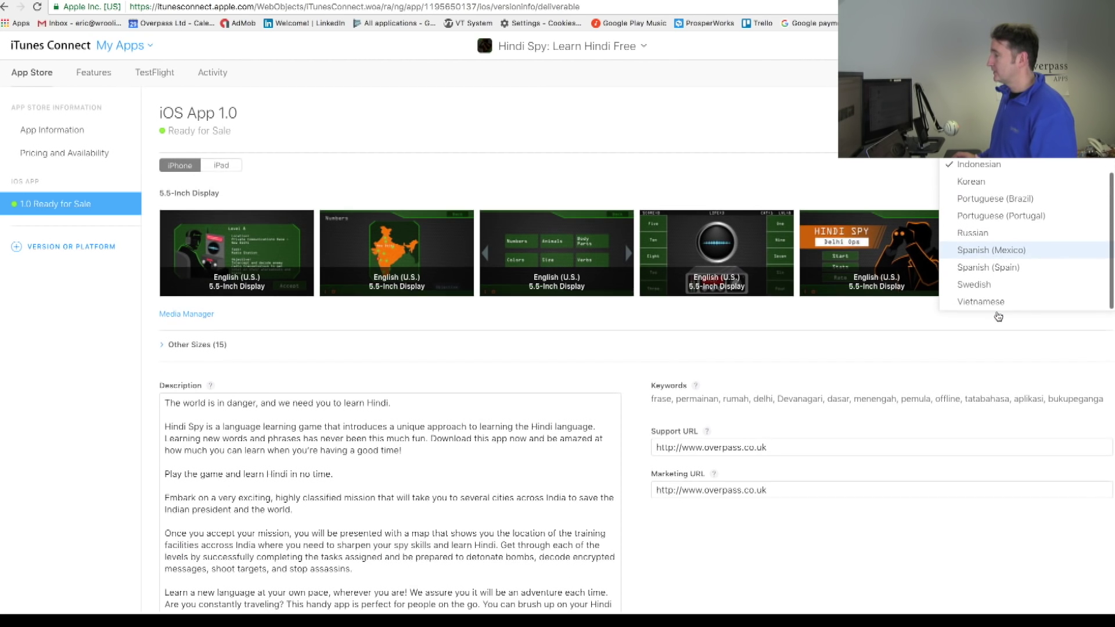
{"action": "left_click", "coordinate": [988, 299]}
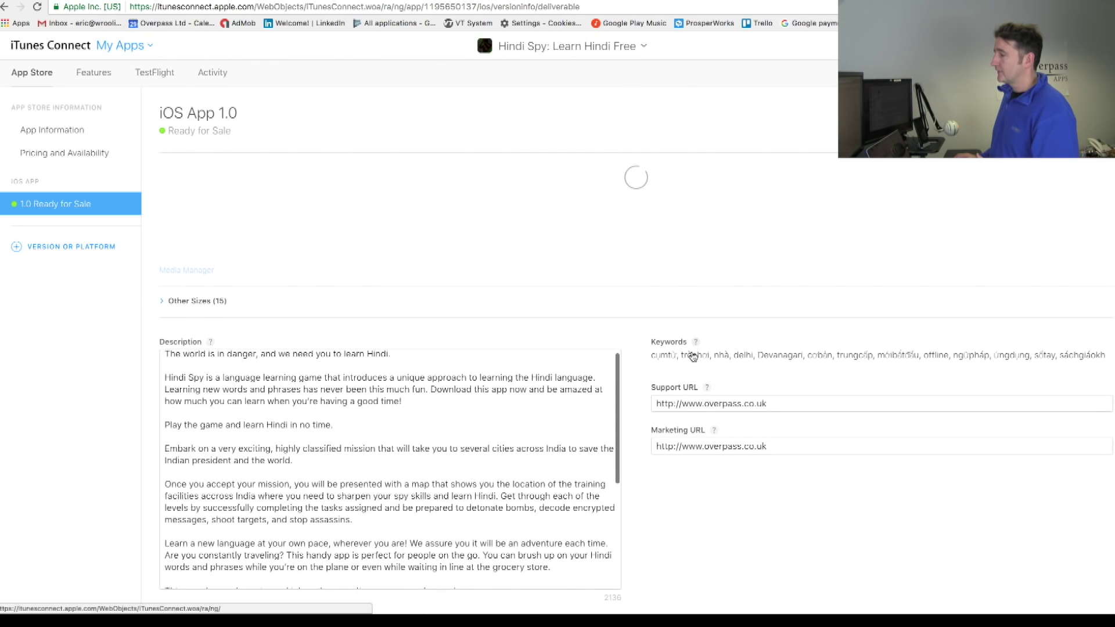
{"action": "scroll", "coordinate": [644, 318], "scroll_direction": "up", "scroll_amount": 5}
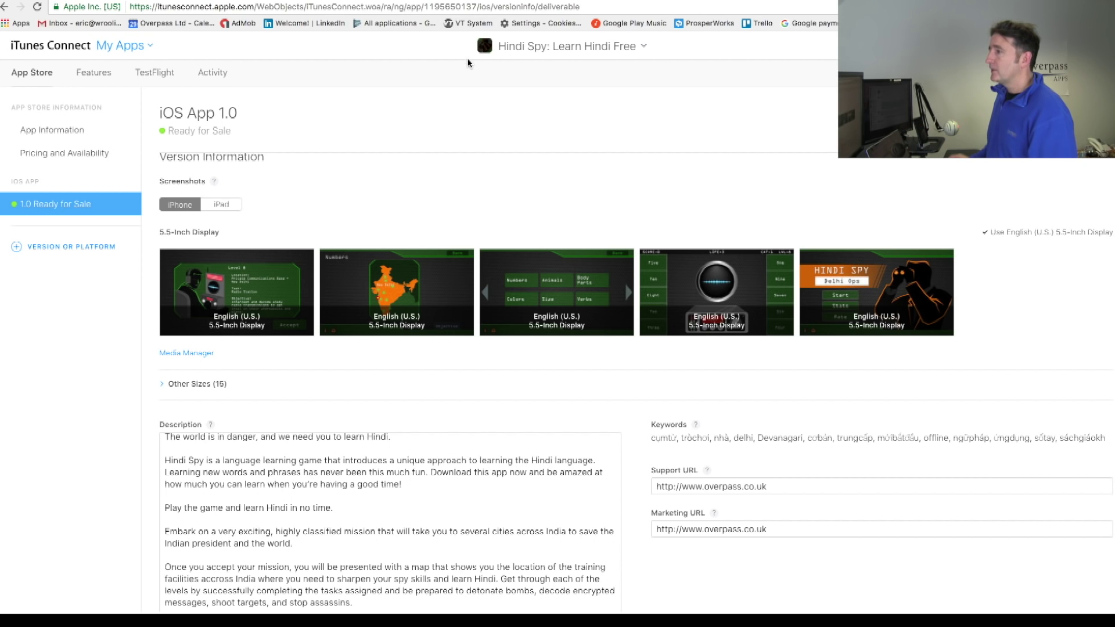
{"action": "left_click", "coordinate": [194, 1]}
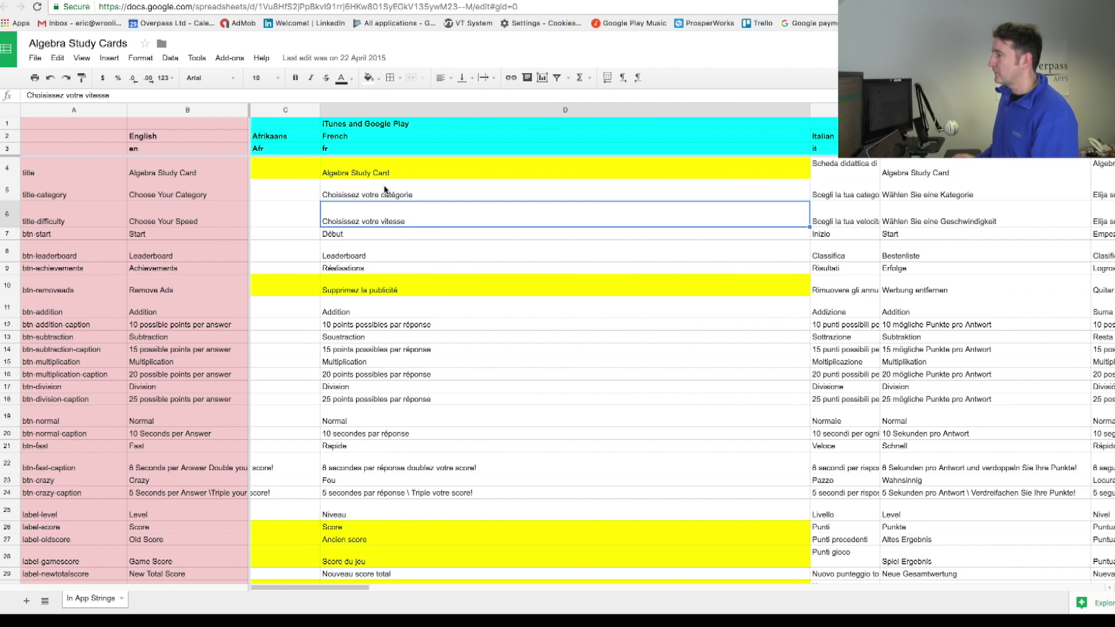
Check the French translation Début in D7, then return to the Keyword Worksheet spreadsheet.
{"action": "scroll", "coordinate": [386, 186], "scroll_direction": "right", "scroll_amount": 1}
{"action": "scroll", "coordinate": [385, 189], "scroll_direction": "left", "scroll_amount": 1}
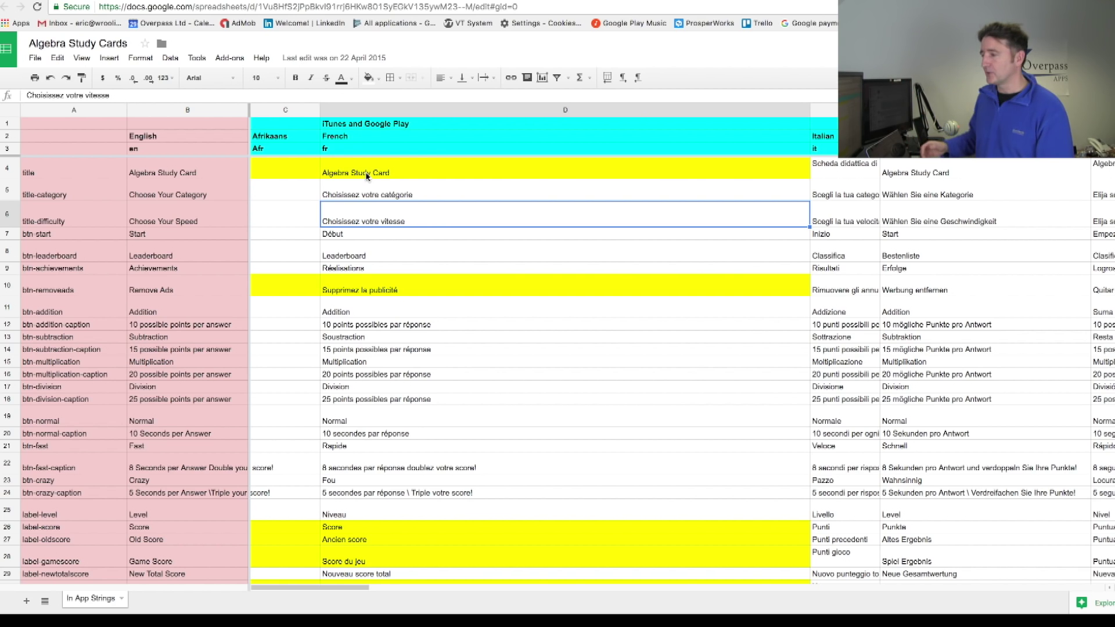
{"action": "left_click", "coordinate": [389, 236]}
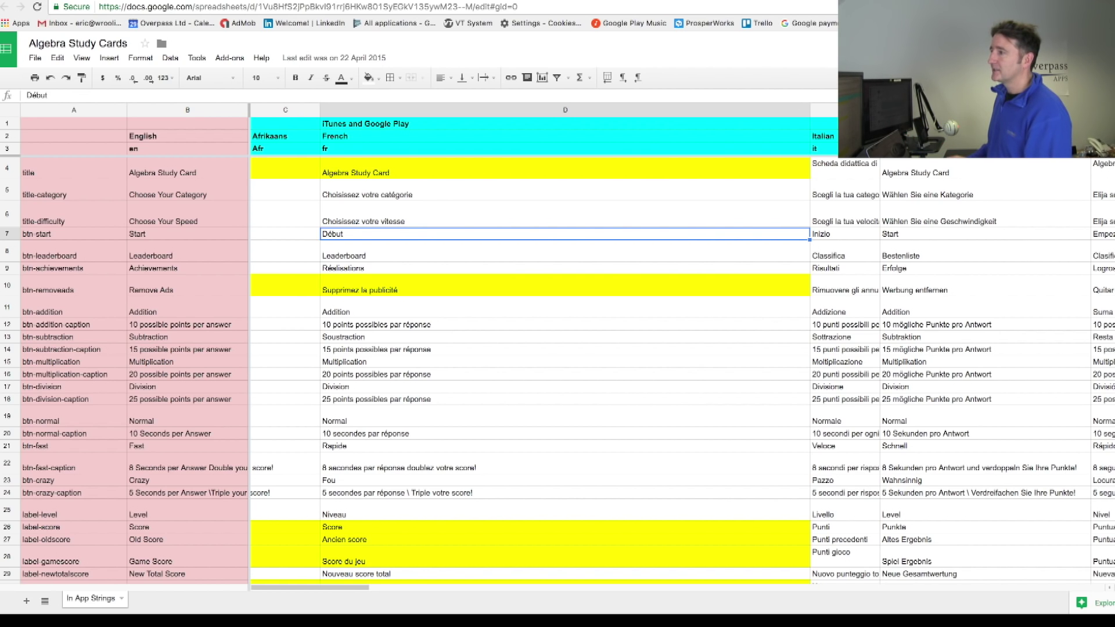
{"action": "key", "text": "ctrl+Tab"}
Show the =GOOGLETRANSLATE(B15,"en","es") formula behind E15's Spanish description.
{"action": "left_click", "coordinate": [224, 95]}
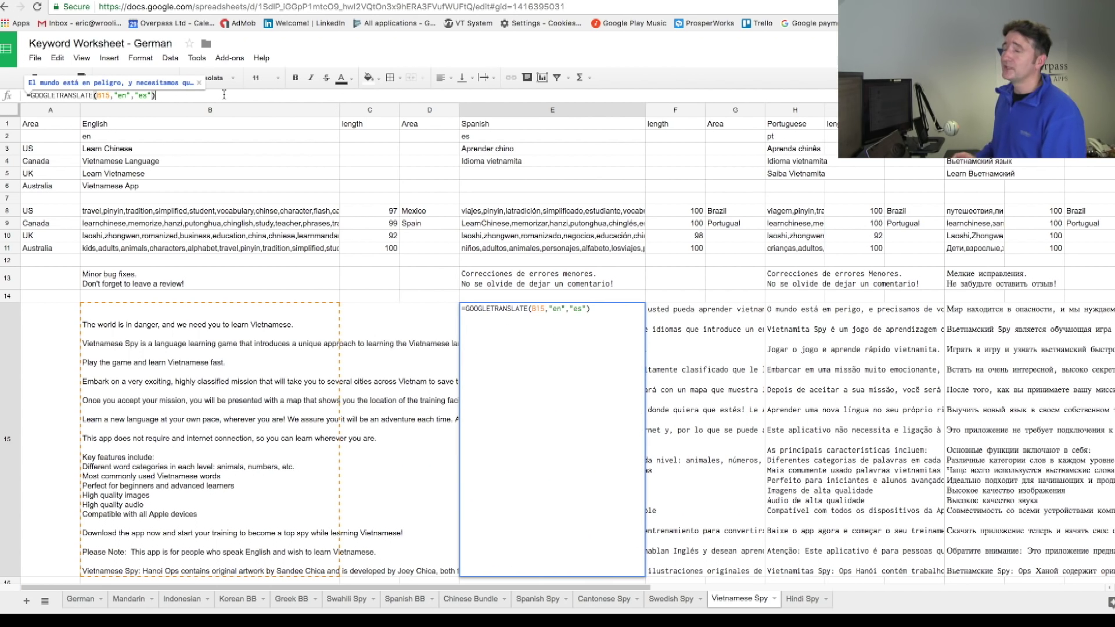